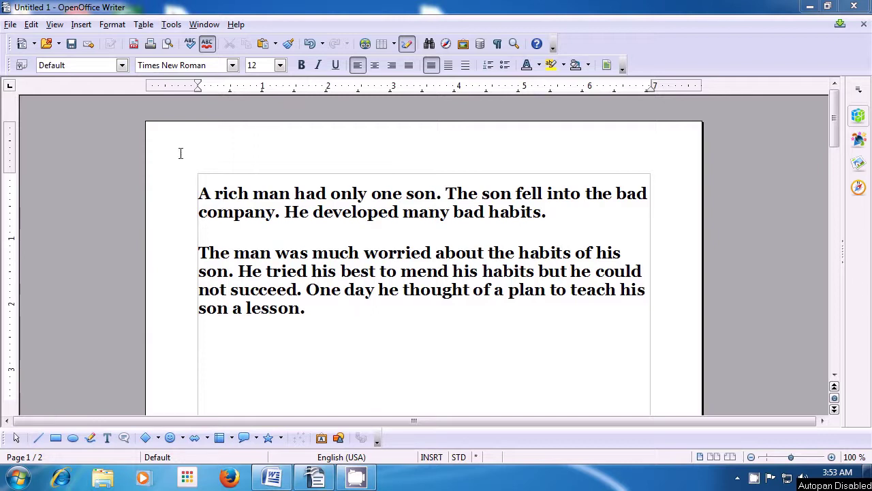
Switch the document view to Web Layout and return it to Print Layout.
left_click(53, 26)
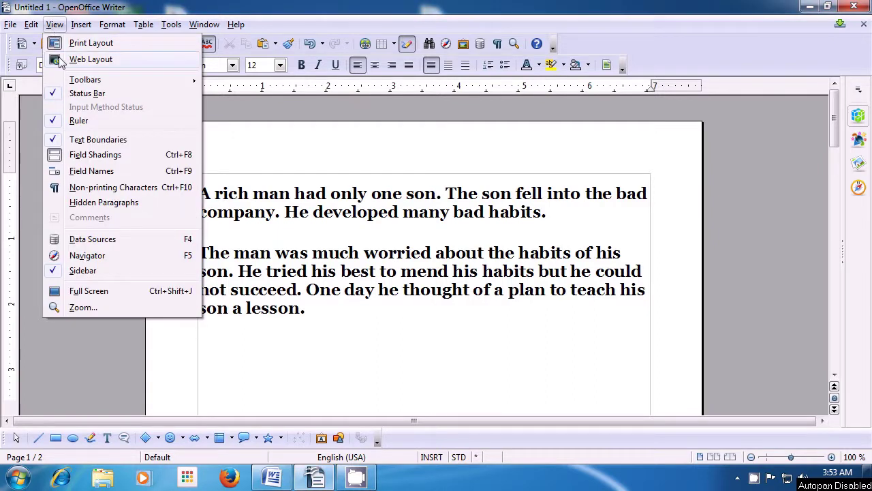
left_click(91, 60)
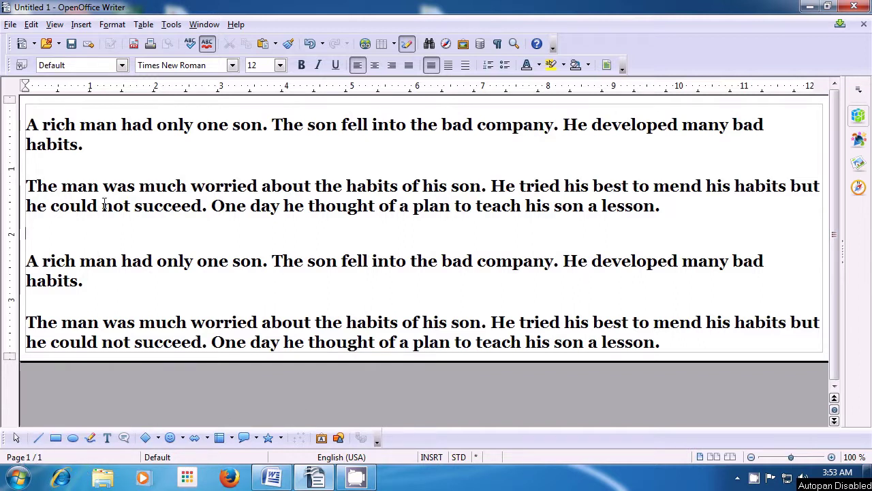
left_click(55, 25)
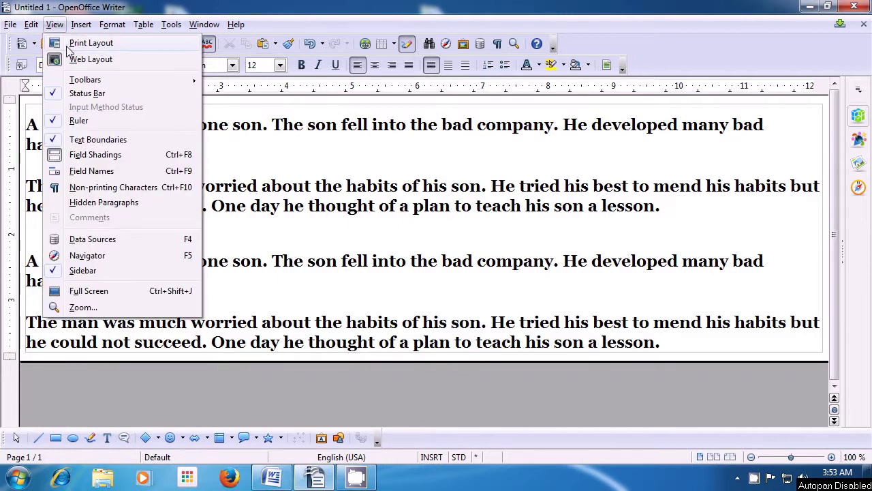
left_click(71, 43)
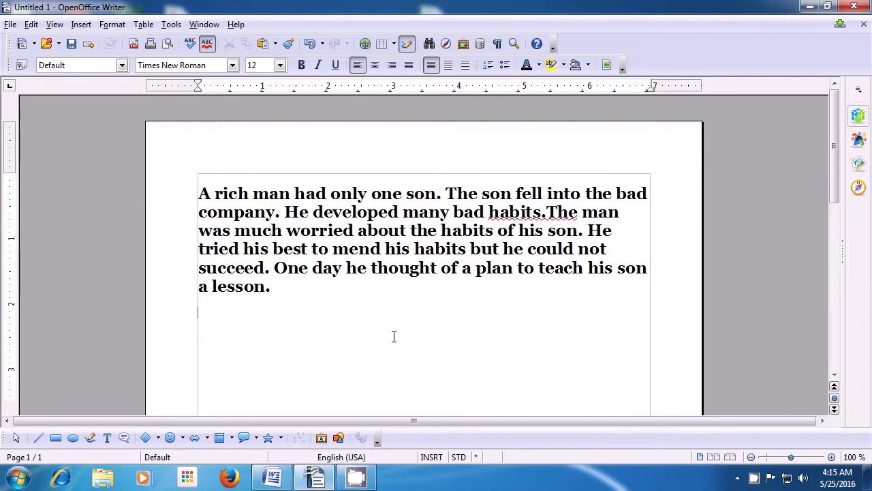
Hide the Drawing toolbar.
left_click(54, 25)
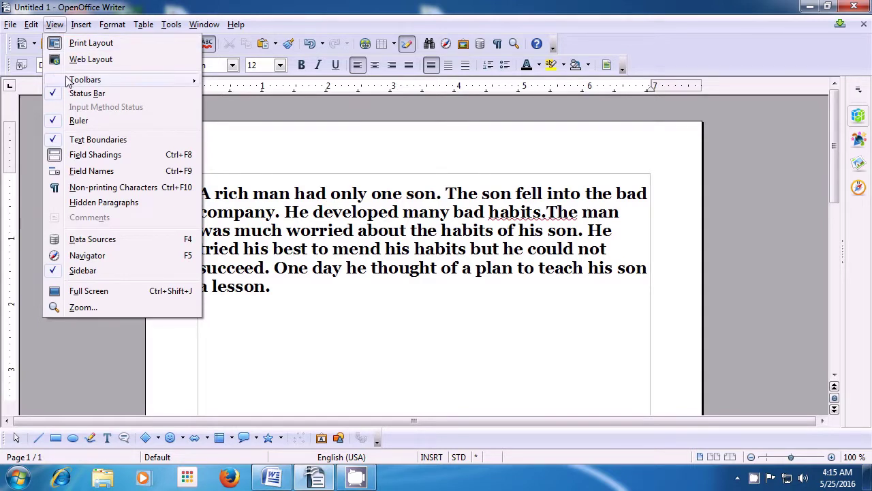
mouse_move(68, 80)
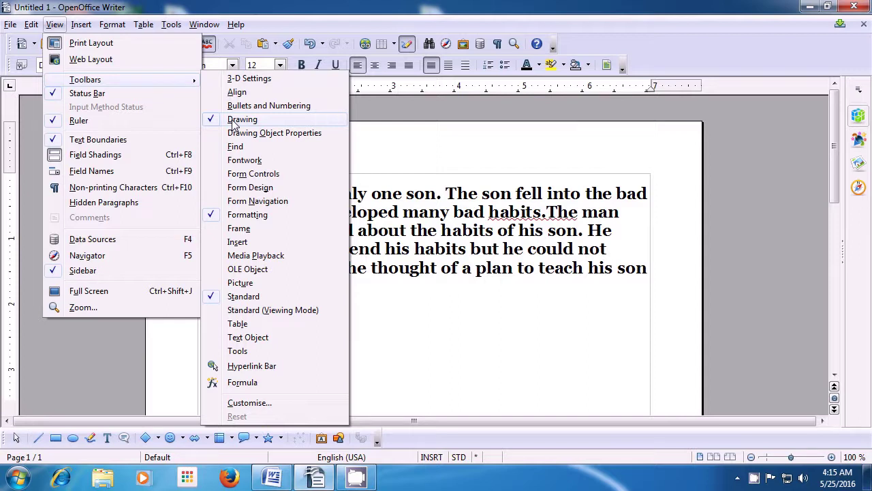
left_click(233, 120)
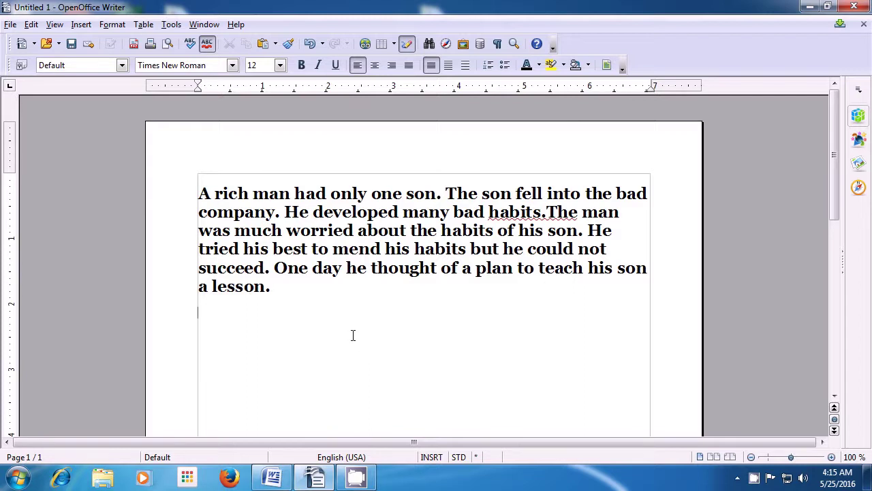
key("Return")
Hide the Formatting and Standard toolbars.
left_click(55, 25)
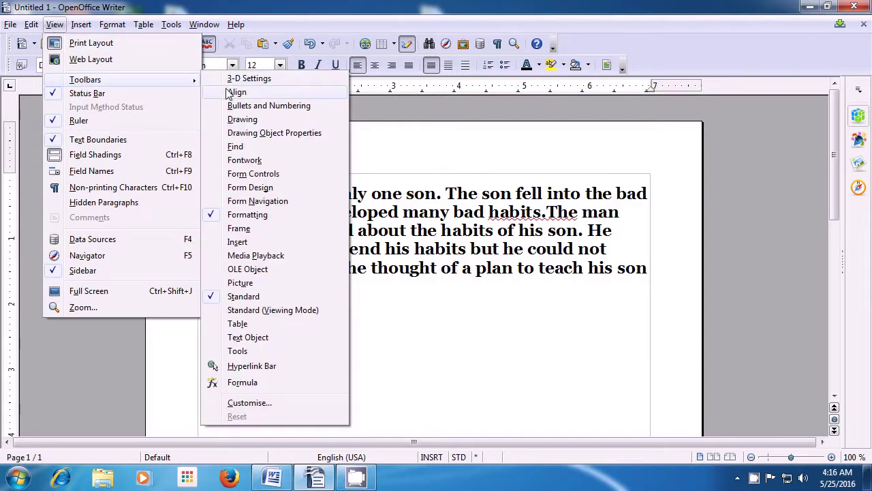
left_click(239, 215)
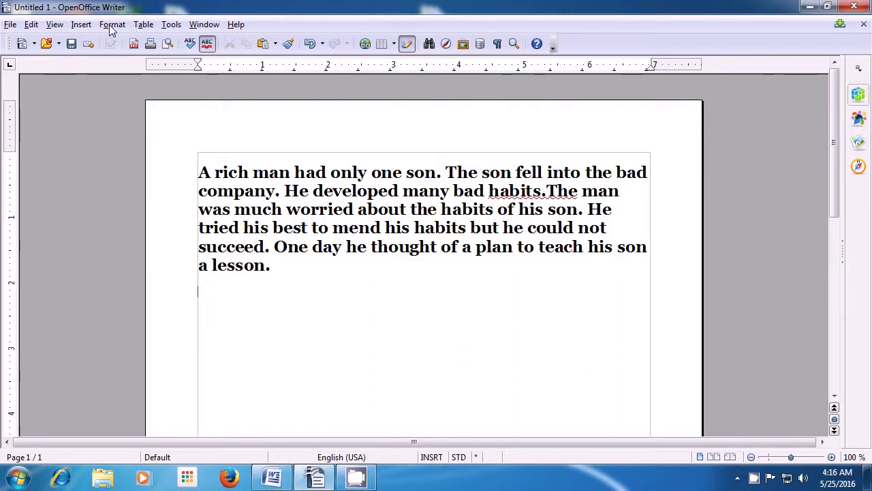
left_click(54, 26)
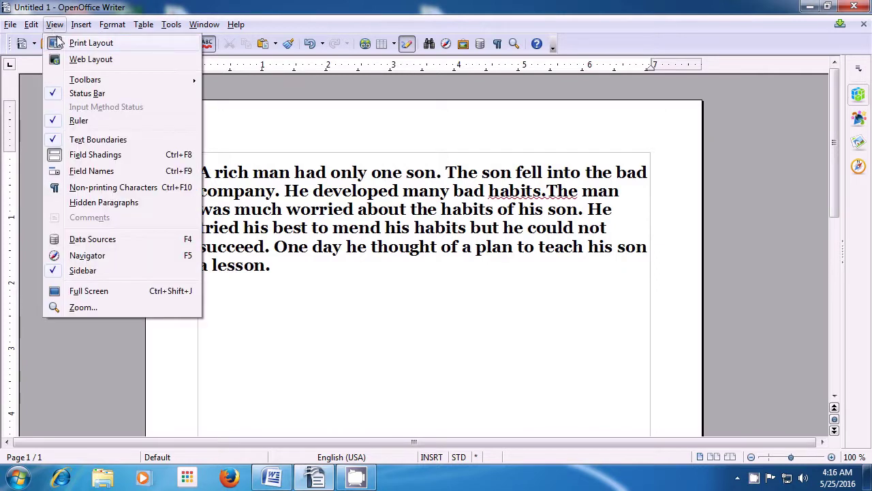
mouse_move(82, 81)
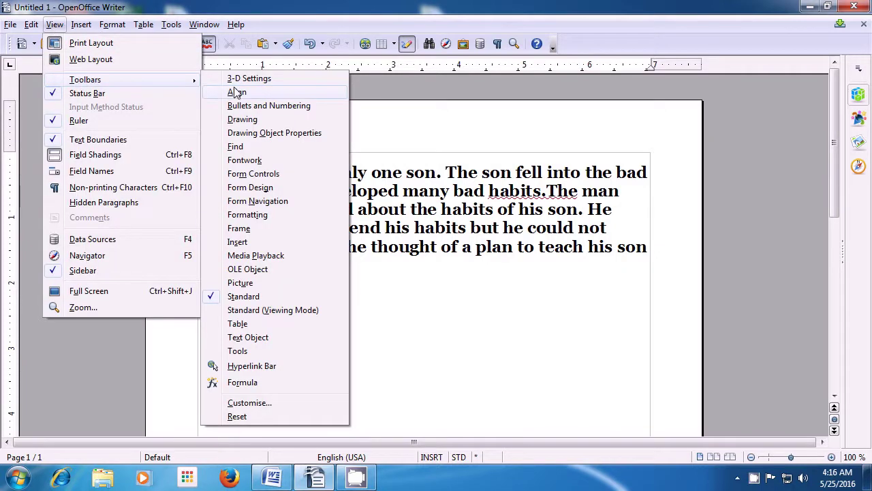
left_click(244, 296)
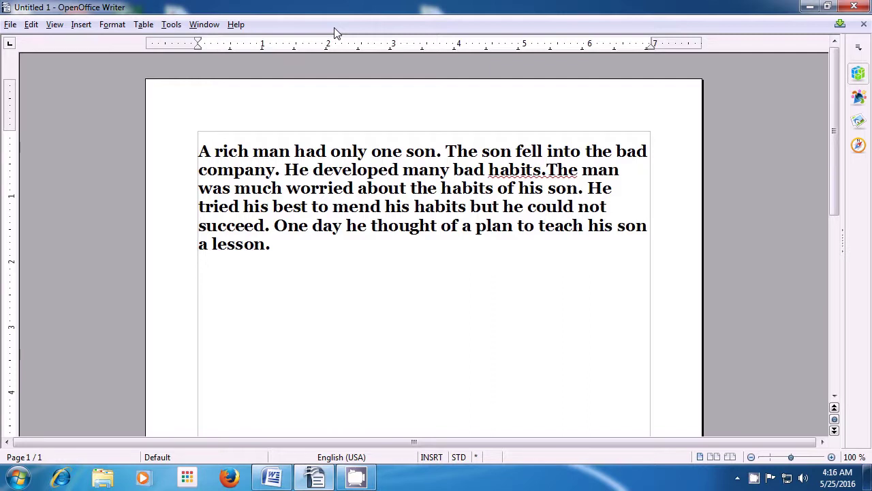
Show the Drawing toolbar again.
left_click(55, 26)
mouse_move(86, 80)
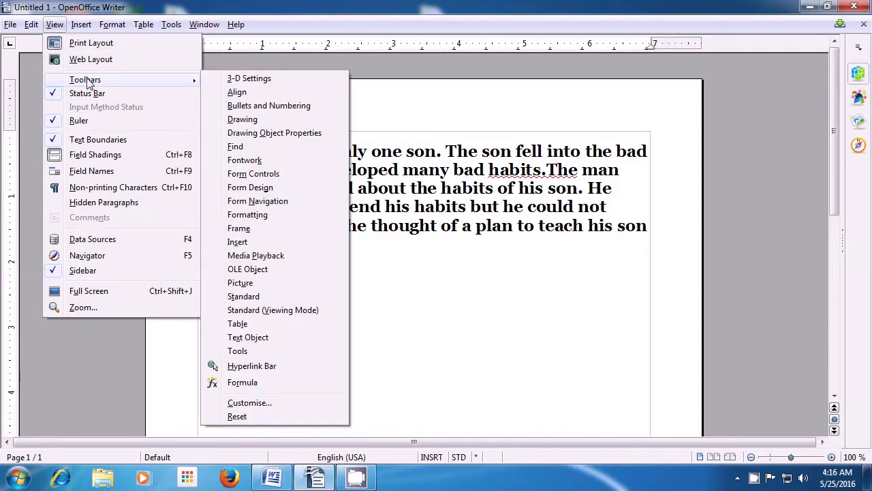
left_click(233, 120)
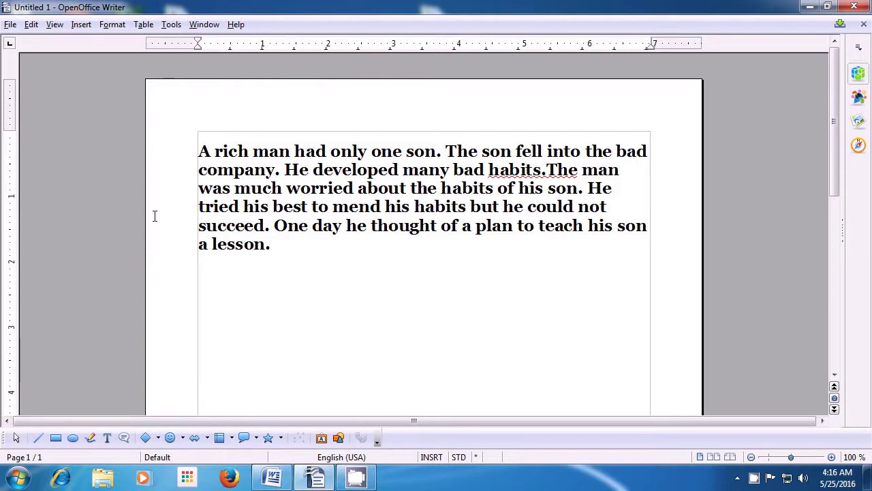
Bring back the Formatting and Standard toolbars, with the Standard toolbar docked above the Formatting toolbar.
left_click(57, 27)
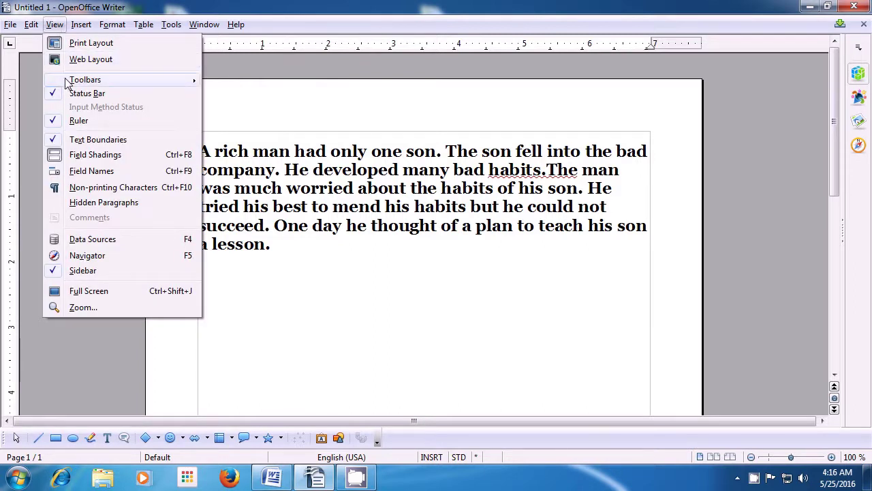
mouse_move(108, 78)
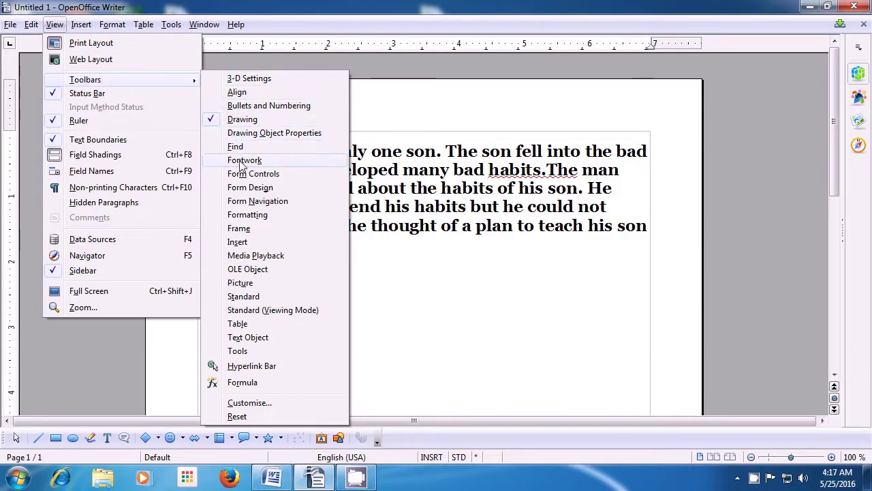
left_click(245, 215)
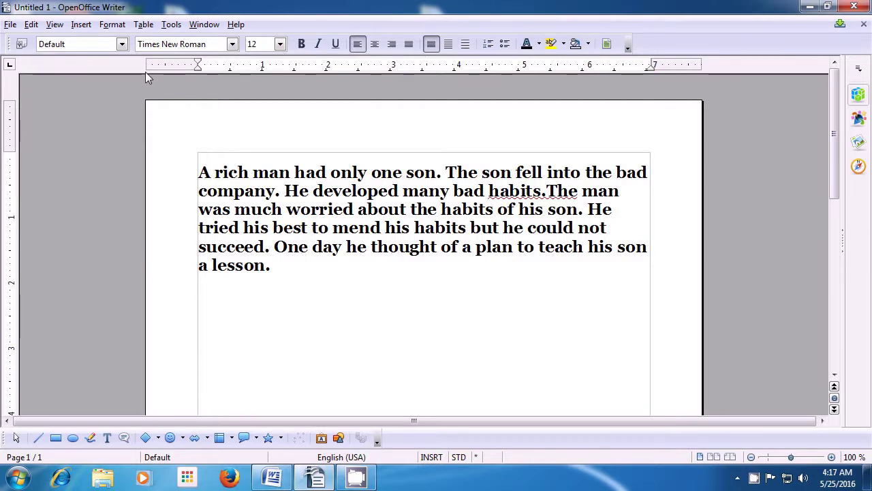
left_click(50, 24)
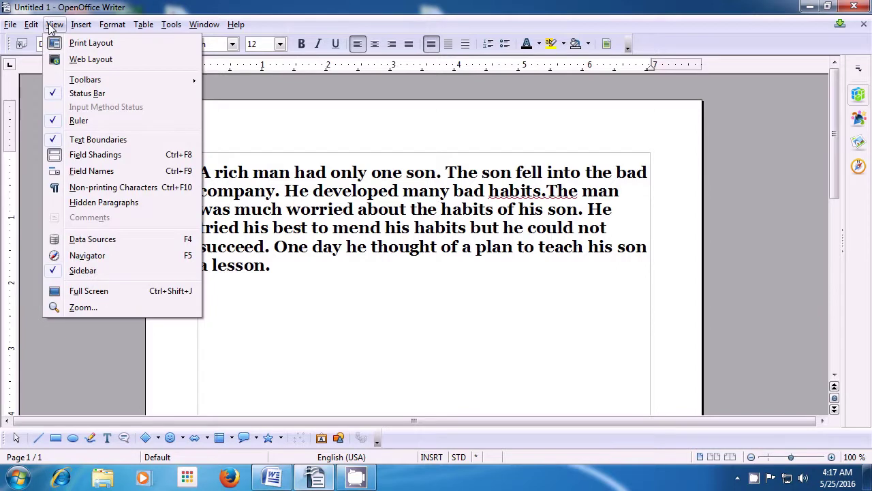
mouse_move(142, 83)
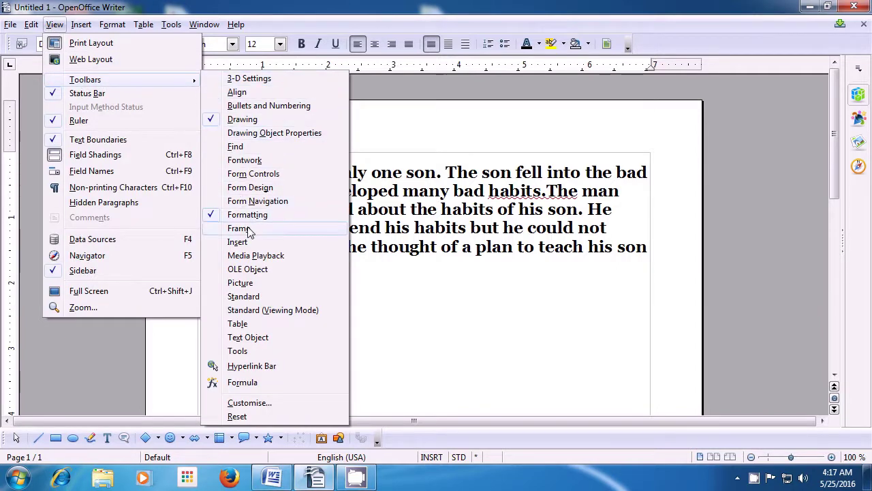
left_click(253, 297)
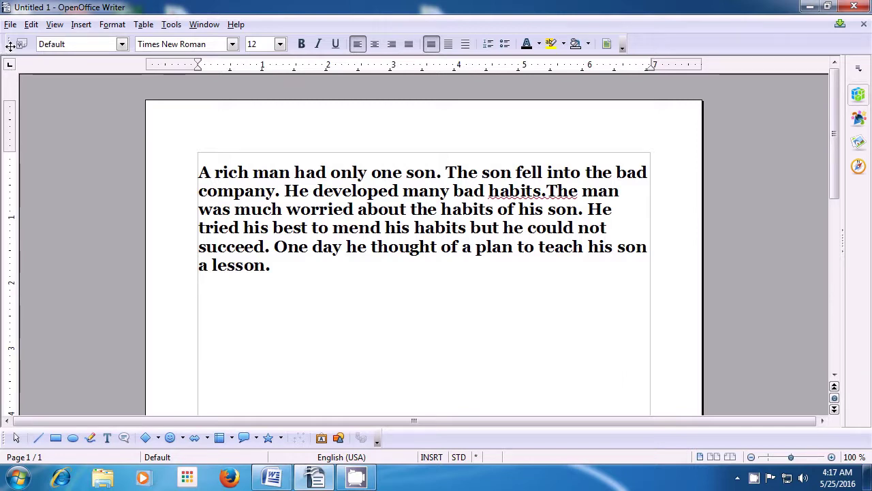
mouse_move(9, 43)
left_mouse_down()
mouse_move(9, 26)
mouse_move(10, 43)
left_mouse_up()
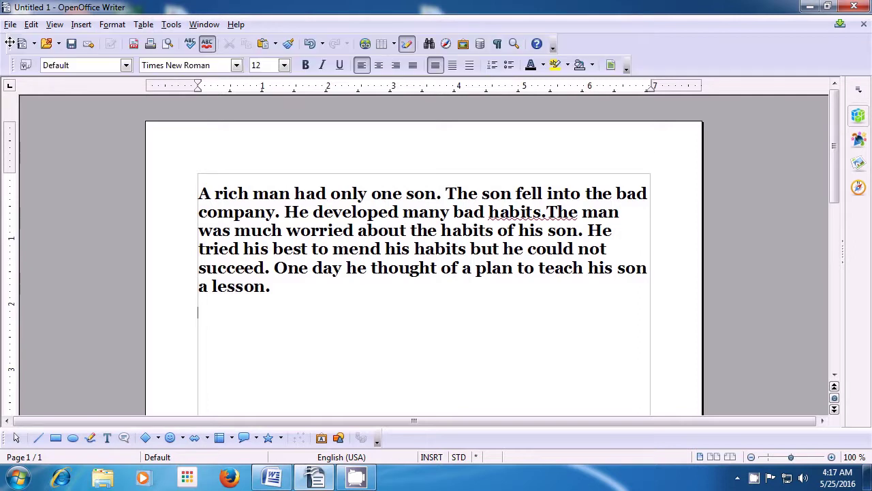
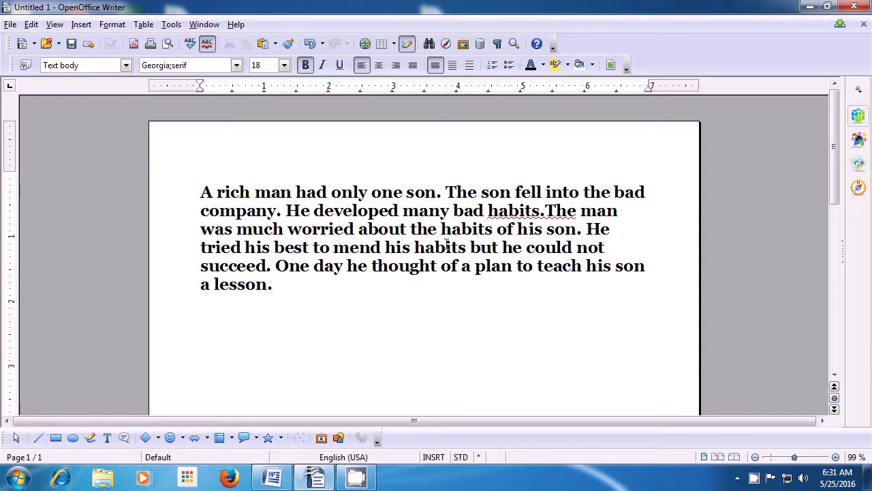
Turn on the text boundaries and place the text cursor at the end of the paragraph's third line.
left_click(55, 24)
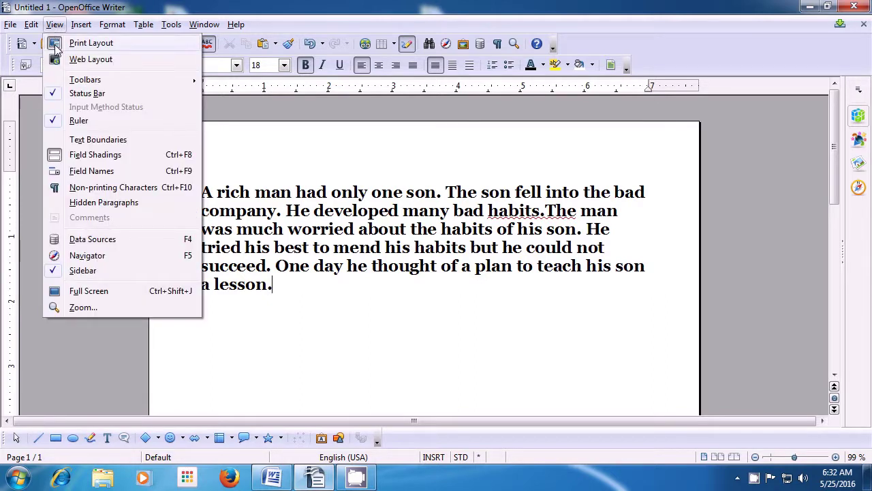
left_click(79, 139)
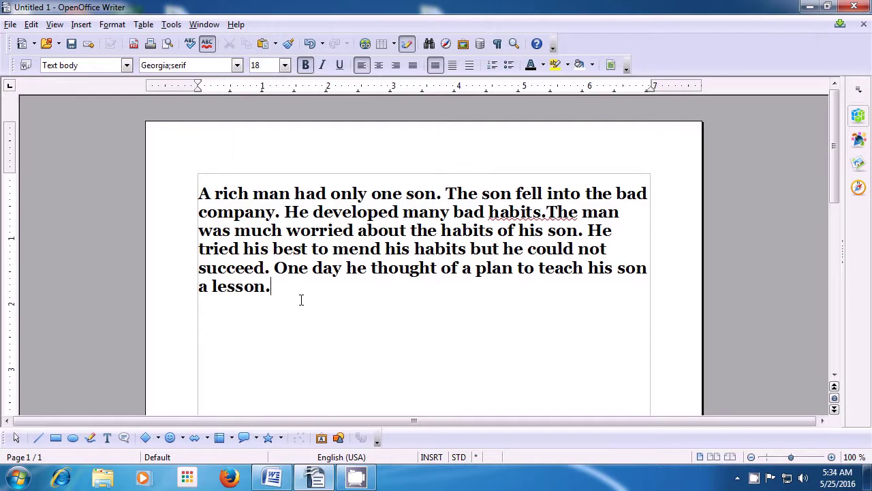
left_click(622, 232)
Display the non-printing characters in the document and hide them again.
left_click(56, 27)
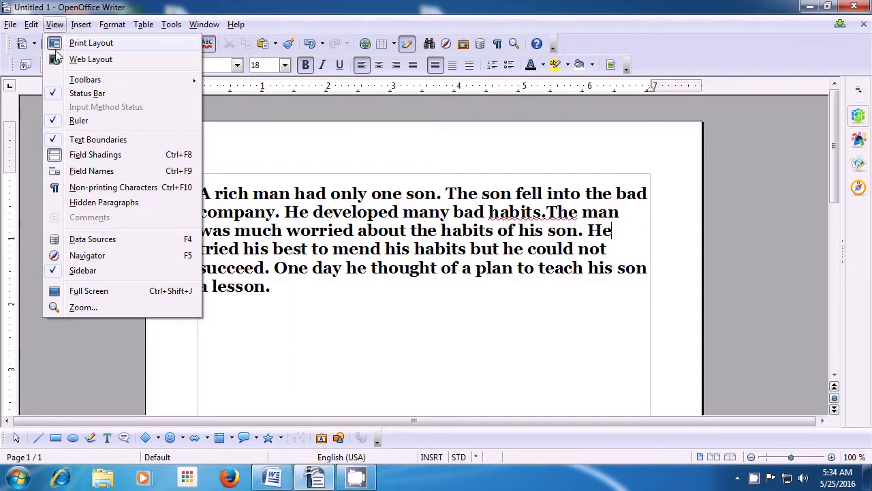
left_click(100, 194)
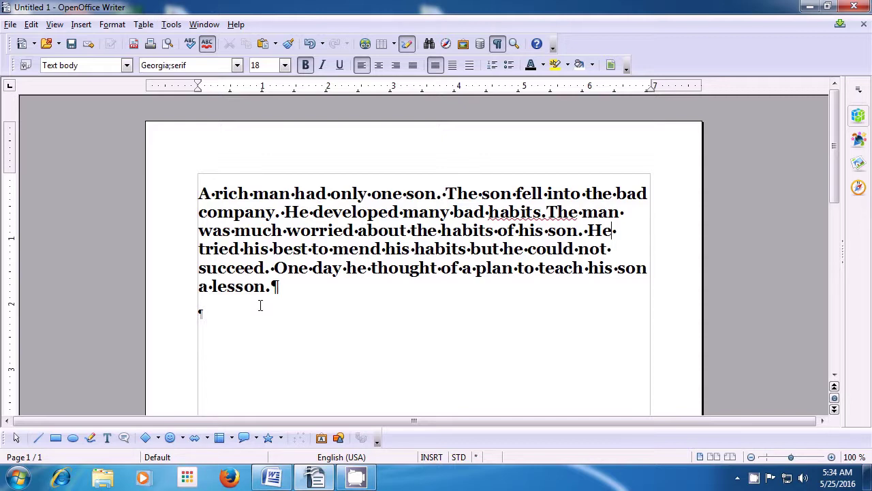
left_click(54, 24)
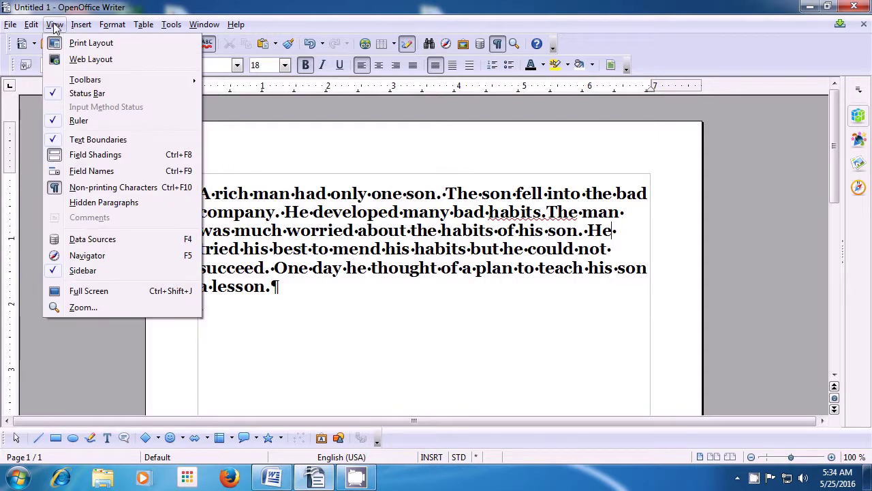
left_click(106, 188)
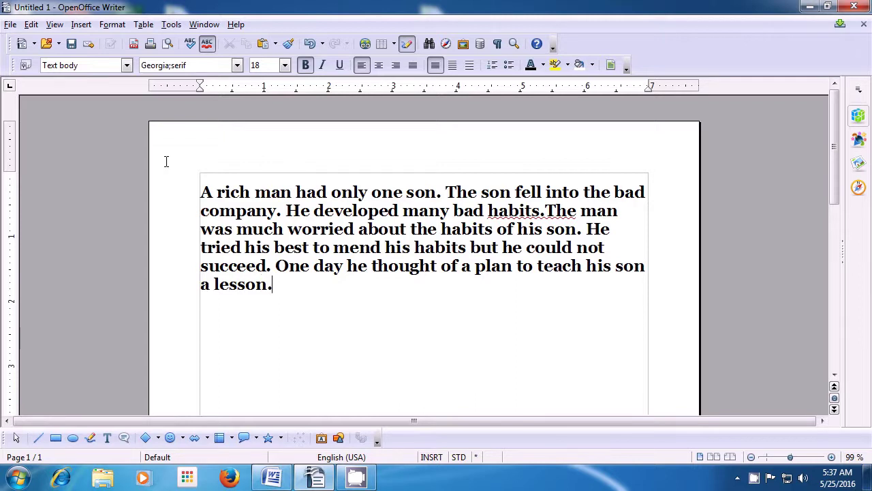
Show the document in full screen mode and return to the normal window.
left_click(55, 25)
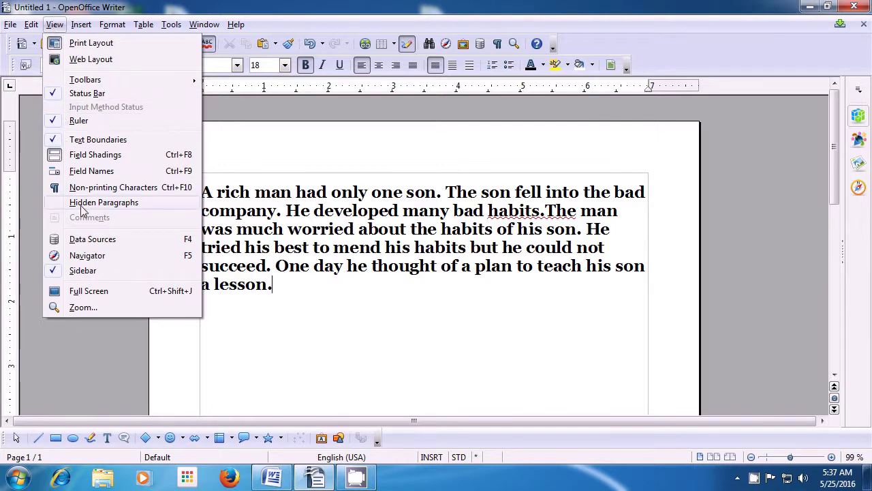
left_click(95, 290)
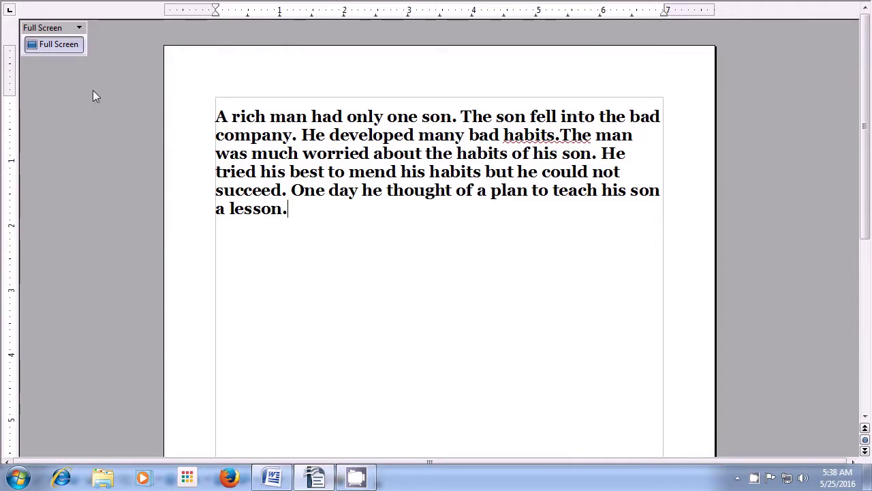
left_click(64, 49)
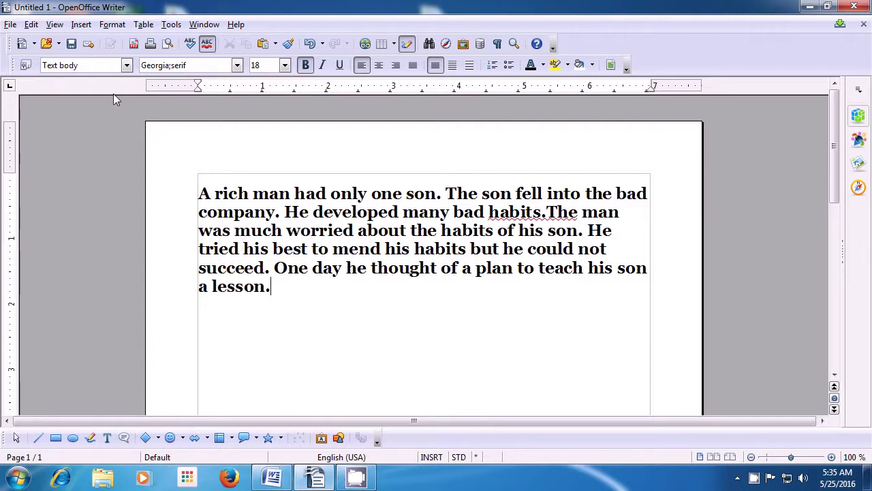
Set the document's zoom factor to a variable value of 109 %, keeping the single page view layout.
left_click(54, 25)
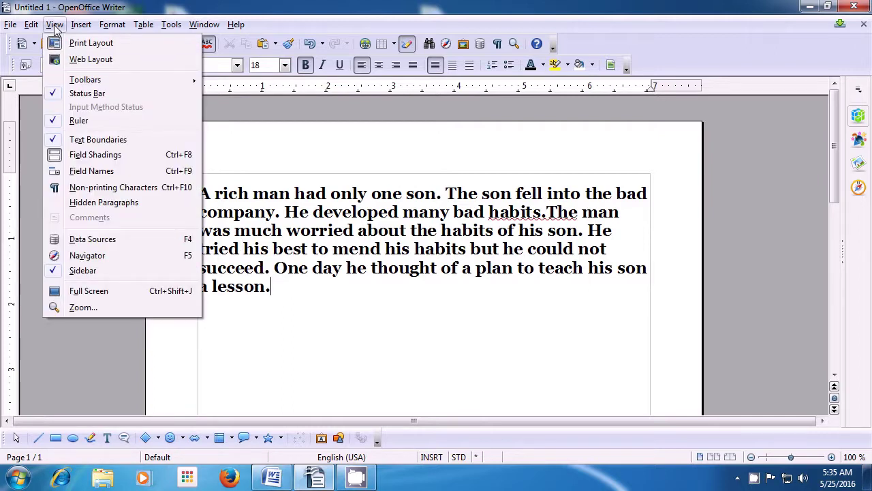
left_click(104, 306)
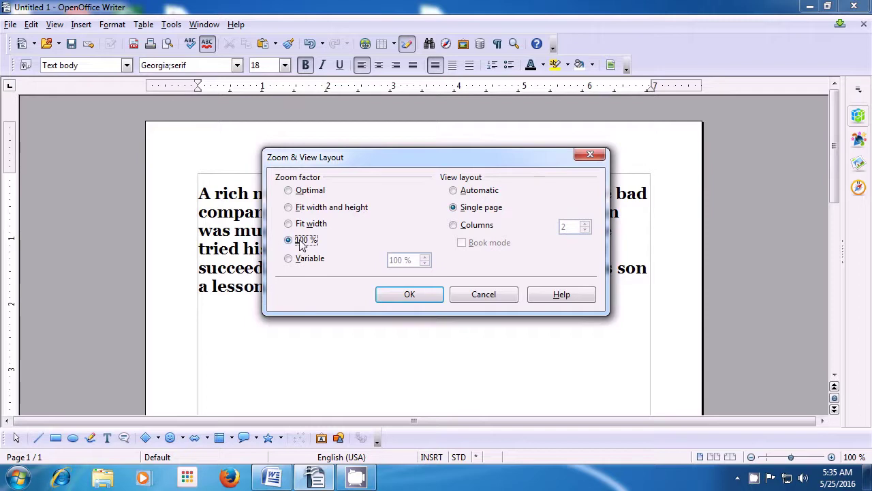
left_click(290, 262)
left_click(425, 258)
left_click(425, 257)
left_click(425, 257)
left_click(424, 257)
left_click(424, 258)
left_click(425, 257)
left_click(424, 258)
left_click(424, 257)
left_click(424, 257)
left_click(425, 257)
left_click(424, 258)
left_click(425, 257)
left_click(425, 258)
left_click(425, 257)
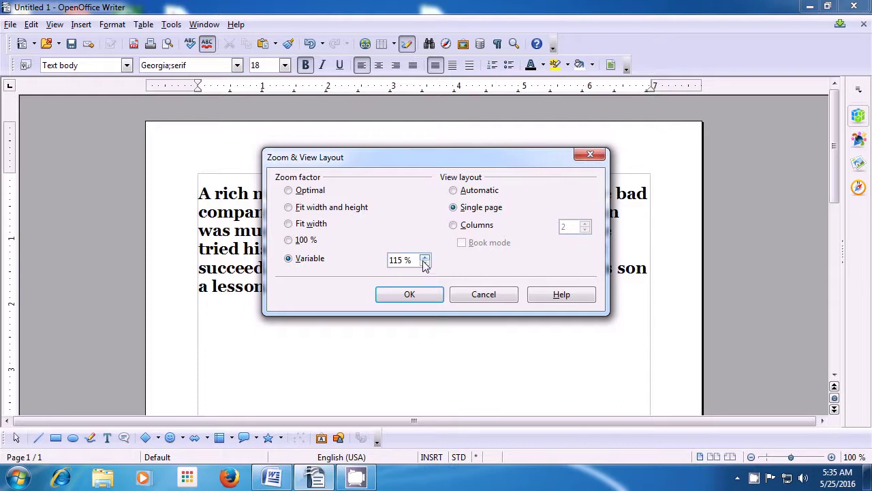
left_click(424, 264)
left_click(425, 264)
left_click(424, 263)
left_click(424, 264)
left_click(424, 264)
left_click(424, 264)
left_click(424, 259)
left_click(425, 259)
left_click(424, 263)
left_click(425, 264)
left_click(410, 295)
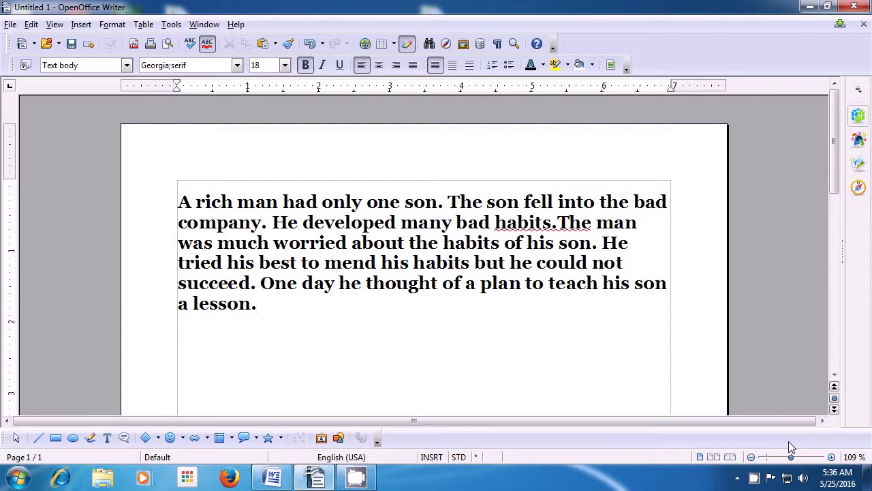
Zoom in on the document in small increments to 134 %.
left_click(832, 457)
left_click(831, 457)
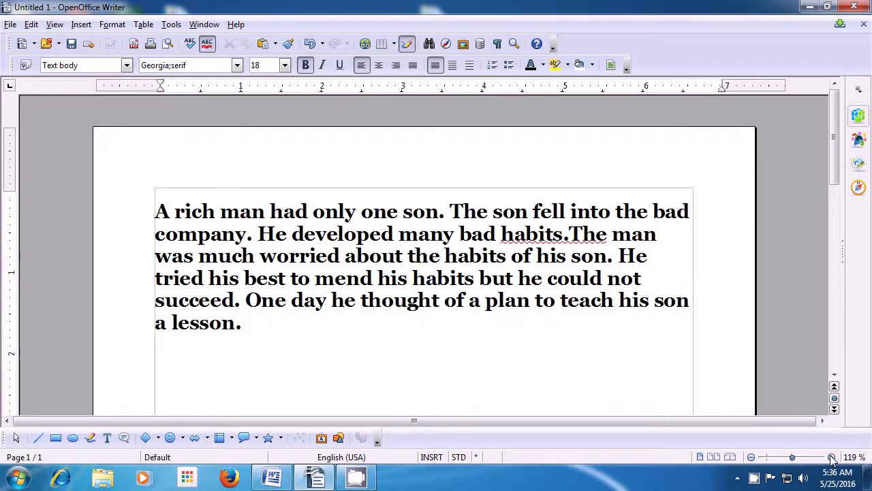
left_click(832, 456)
left_click(831, 457)
left_click(831, 456)
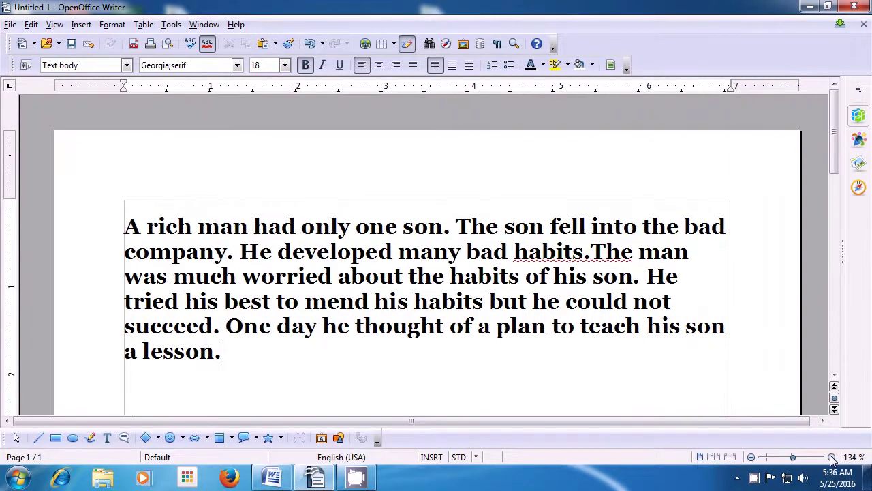
Zoom out of the document in small increments to 79 %.
left_click(751, 457)
left_click(752, 456)
left_click(752, 457)
left_click(752, 457)
left_click(752, 457)
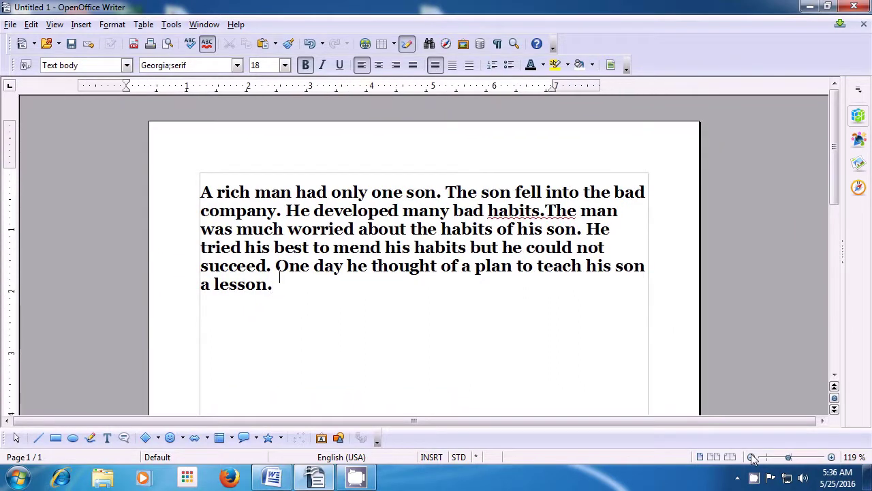
left_click(752, 457)
left_click(752, 457)
left_click(751, 457)
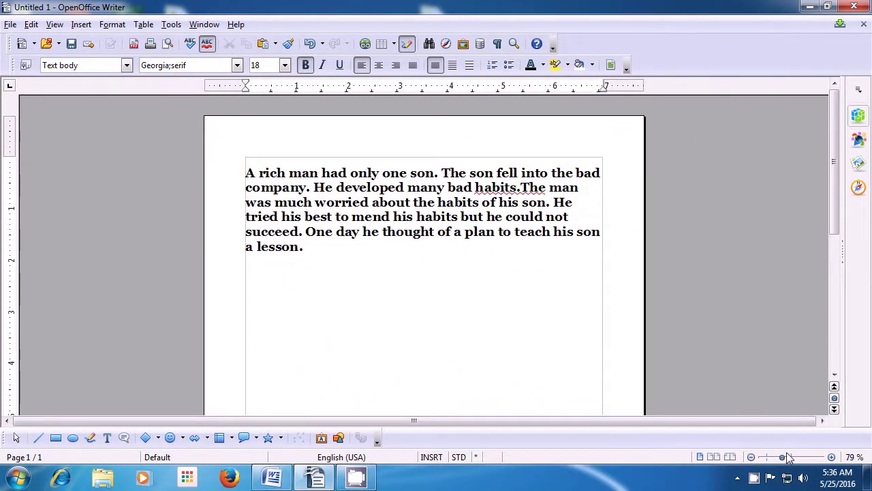
Increase the document's zoom stepwise to 109 % and reduce it to 99 %.
left_click(831, 457)
left_click(831, 457)
left_click(831, 456)
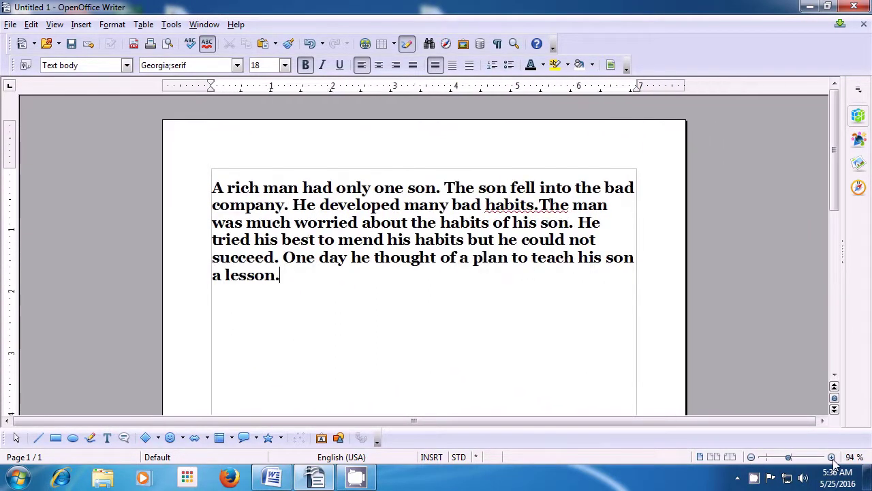
left_click(832, 456)
left_click(832, 457)
left_click(831, 457)
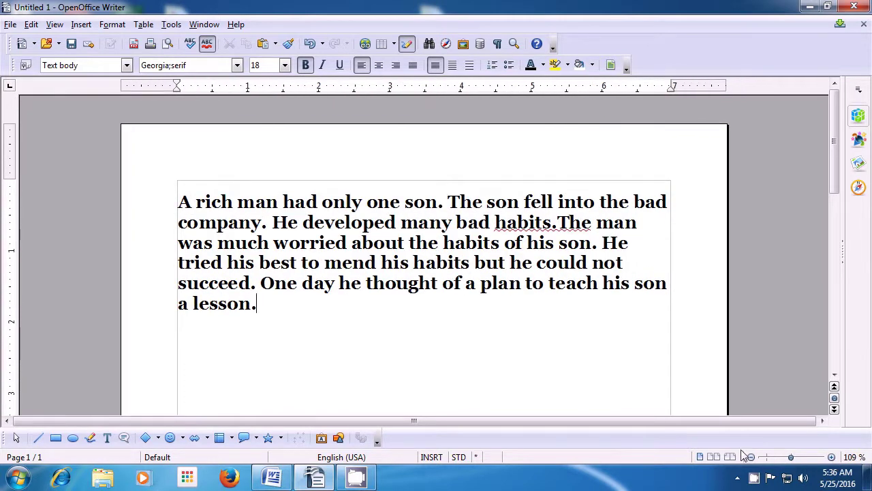
left_click(752, 457)
left_click(752, 457)
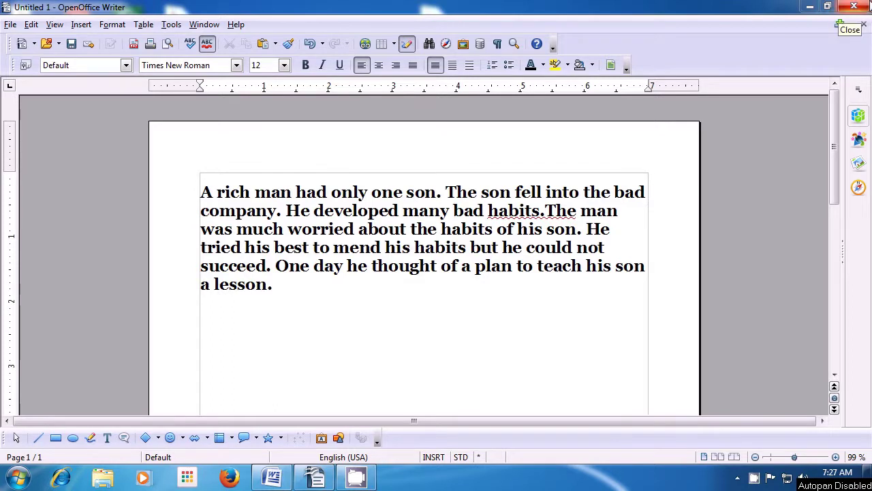
Close the untitled document and discard its unsaved changes.
left_click(857, 7)
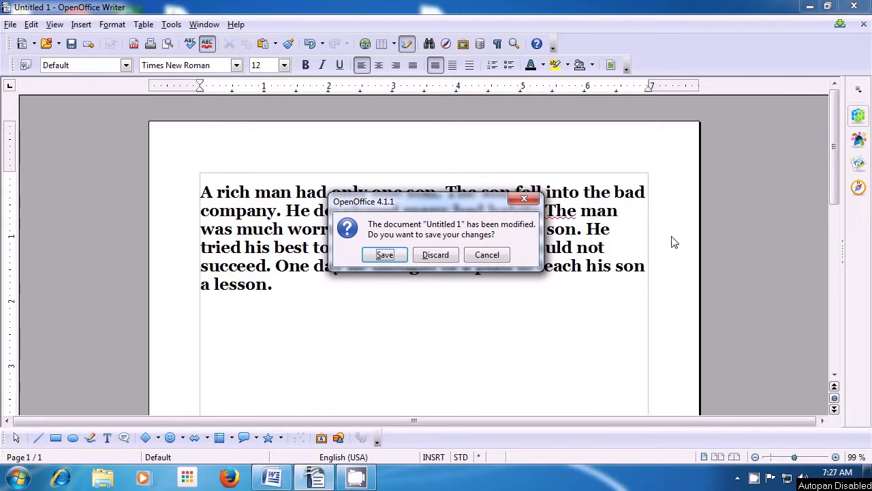
left_click(426, 254)
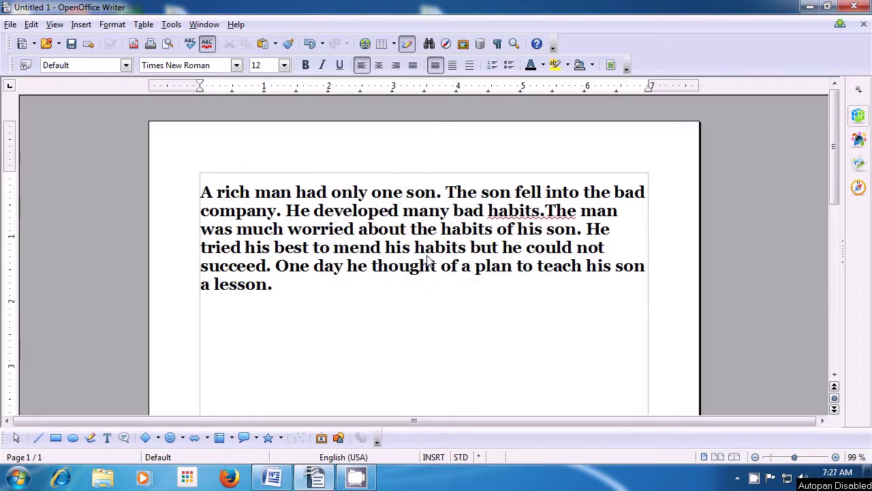